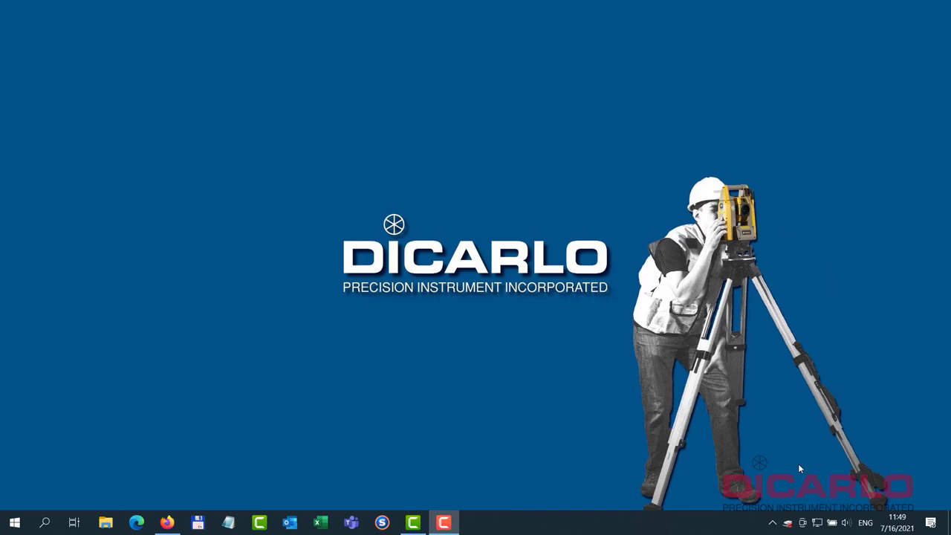
Connect to the secured SP020P00389 Wi-Fi using its security key and allow discoverability
{"action": "left_click", "coordinate": [817, 523]}
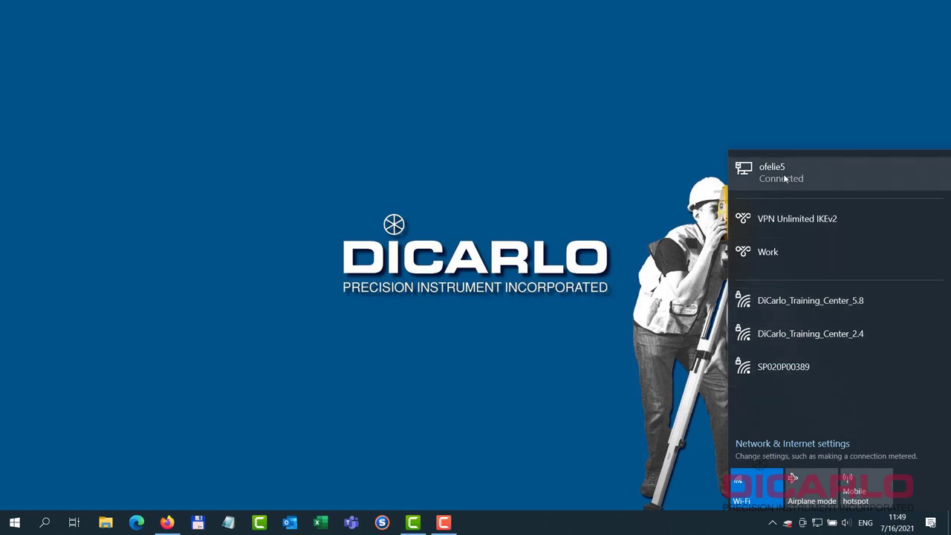
{"action": "left_click", "coordinate": [786, 368]}
{"action": "left_click", "coordinate": [882, 417]}
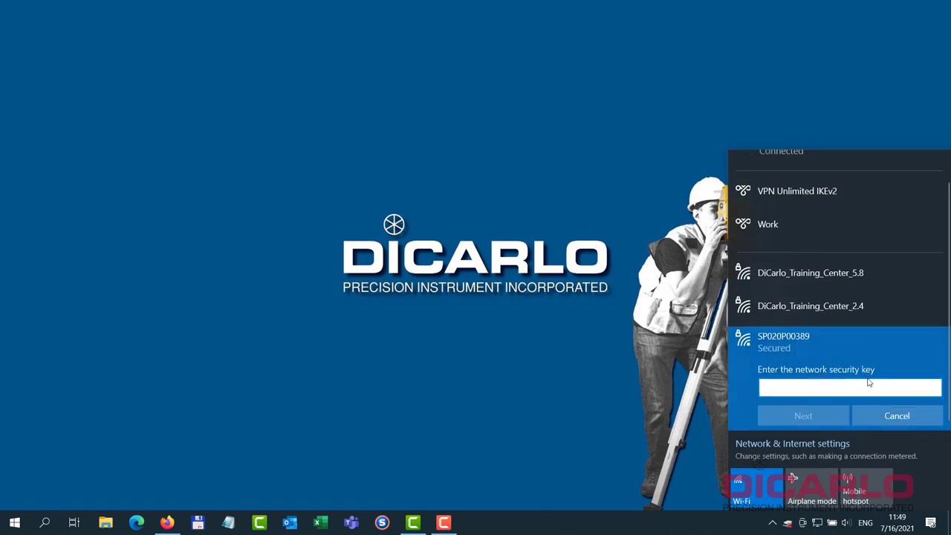
{"action": "type", "text": "**********"}
{"action": "left_click", "coordinate": [817, 414]}
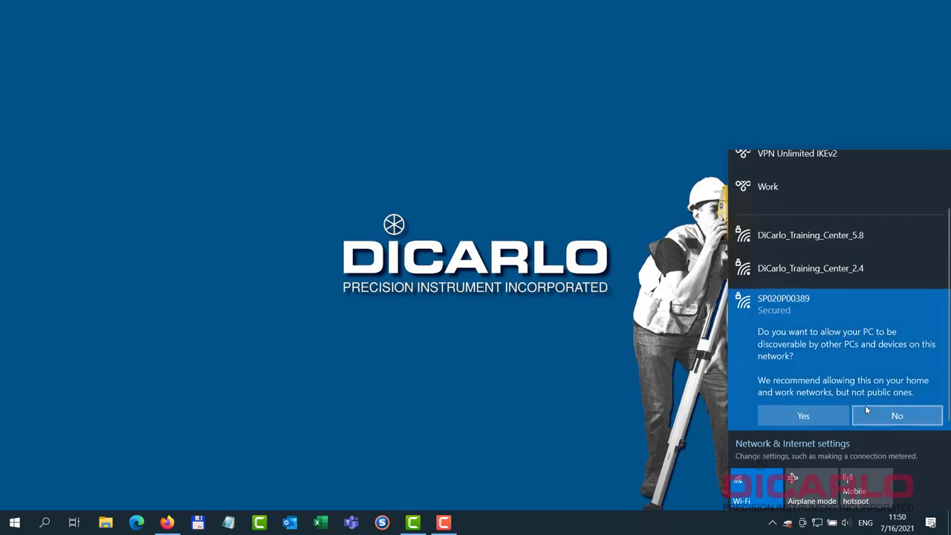
{"action": "left_click", "coordinate": [803, 407]}
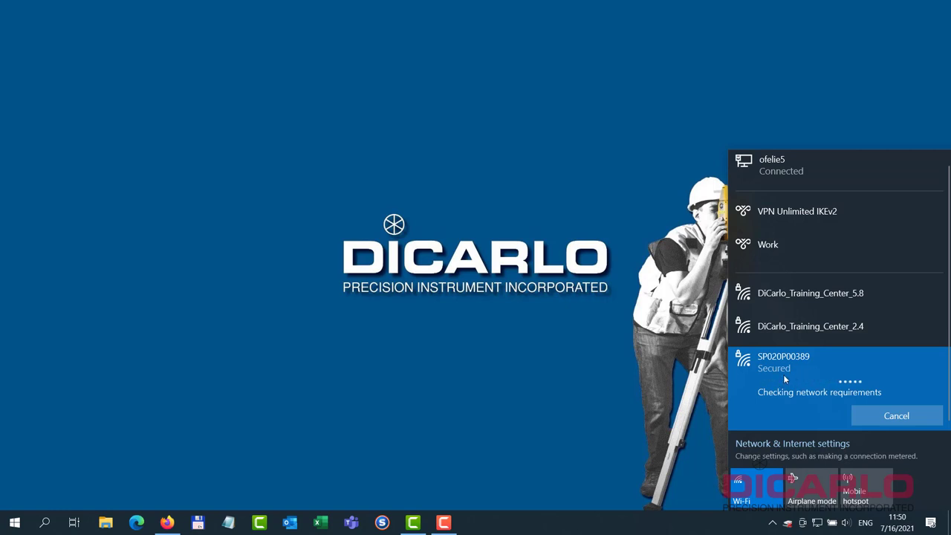
Load the scanner page at 192.168.100.121 in Edge
{"action": "left_click", "coordinate": [534, 370]}
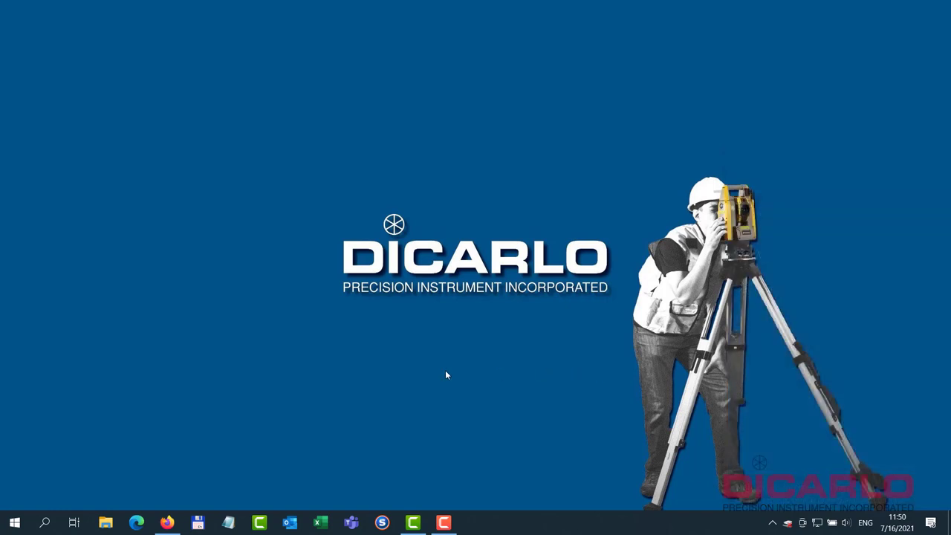
{"action": "left_click", "coordinate": [136, 523]}
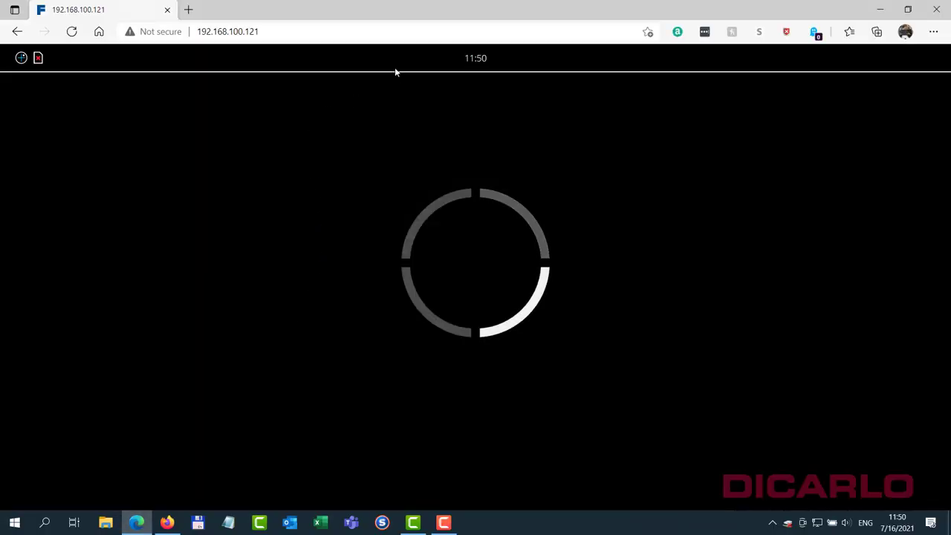
{"action": "left_click", "coordinate": [426, 33]}
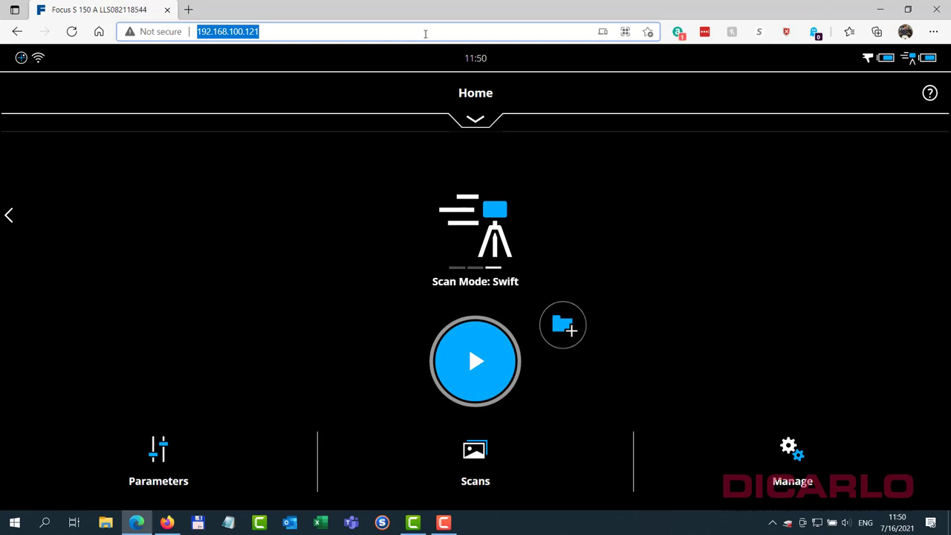
{"action": "type", "text": "192"}
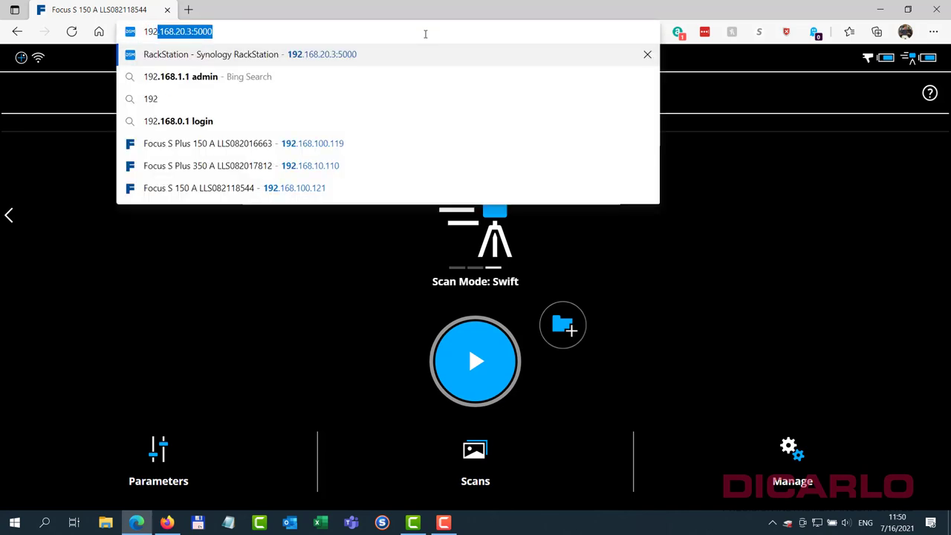
{"action": "type", "text": ".168.10"}
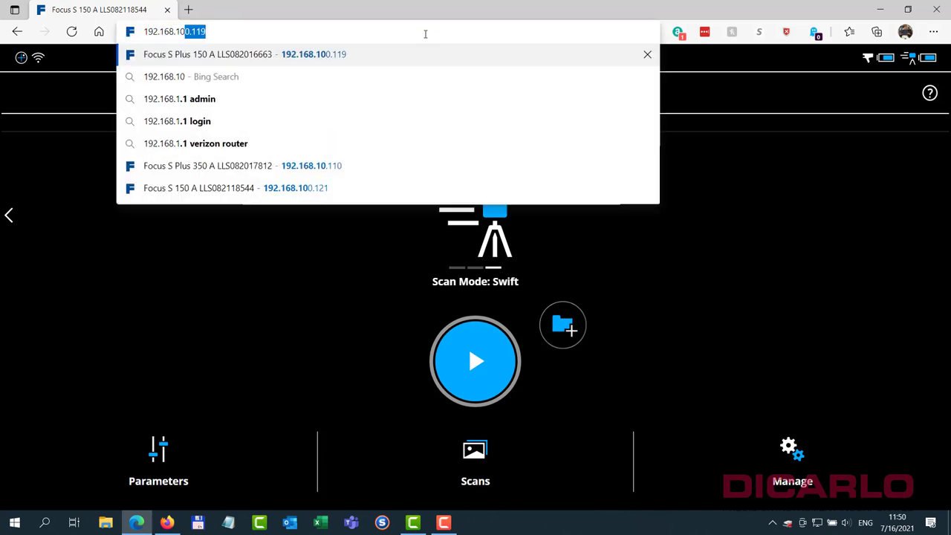
{"action": "type", "text": "0.121"}
{"action": "key", "text": "Return"}
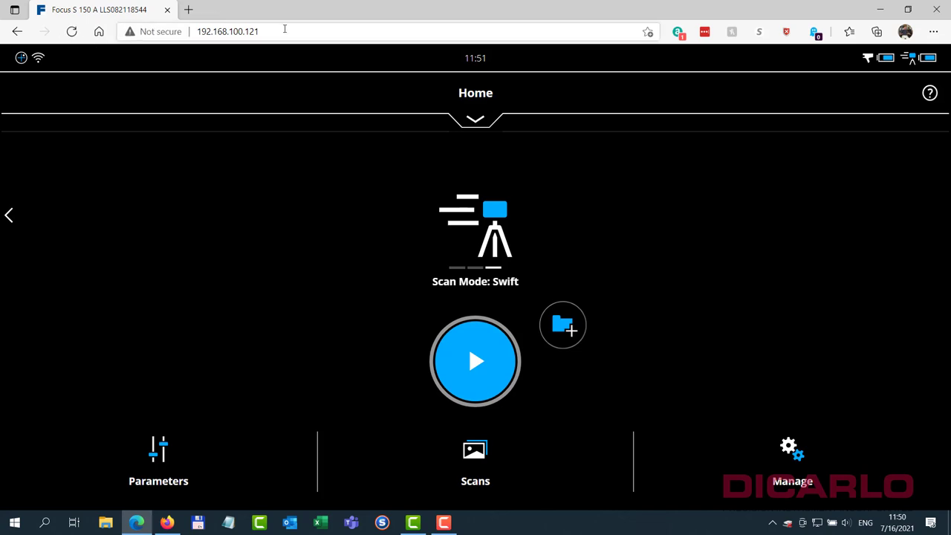
{"action": "left_click", "coordinate": [429, 31]}
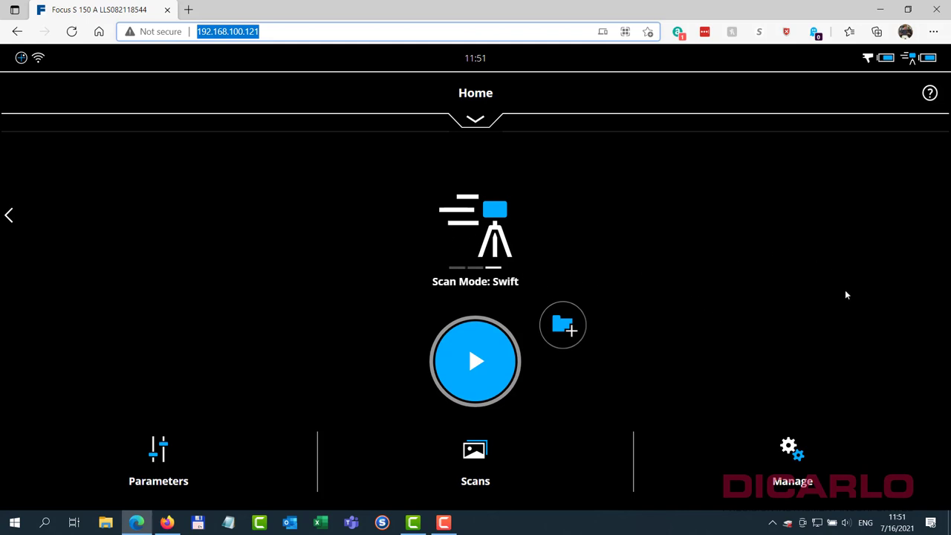
Check Scanner Details under General Settings (firmware 6.8.0.4708), then return to the Manage list
{"action": "left_click", "coordinate": [783, 473]}
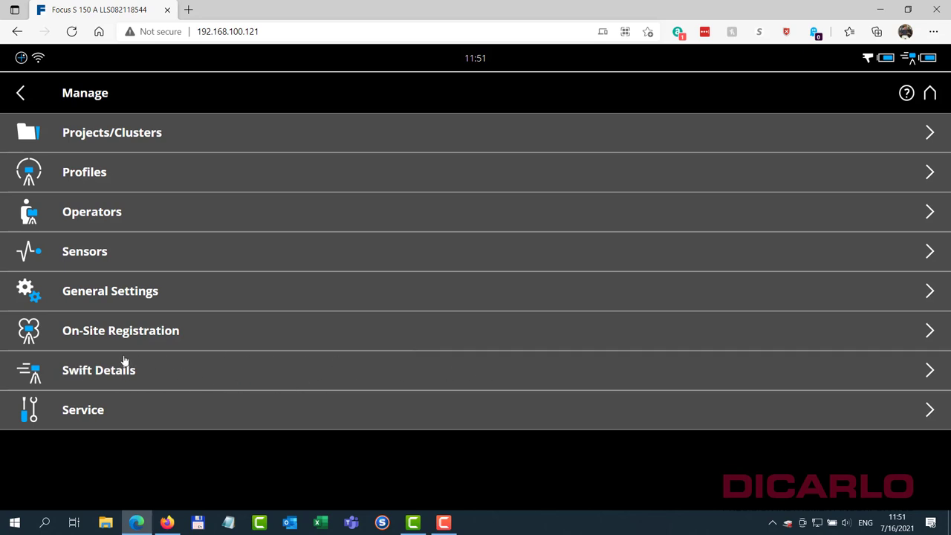
{"action": "left_click", "coordinate": [138, 292]}
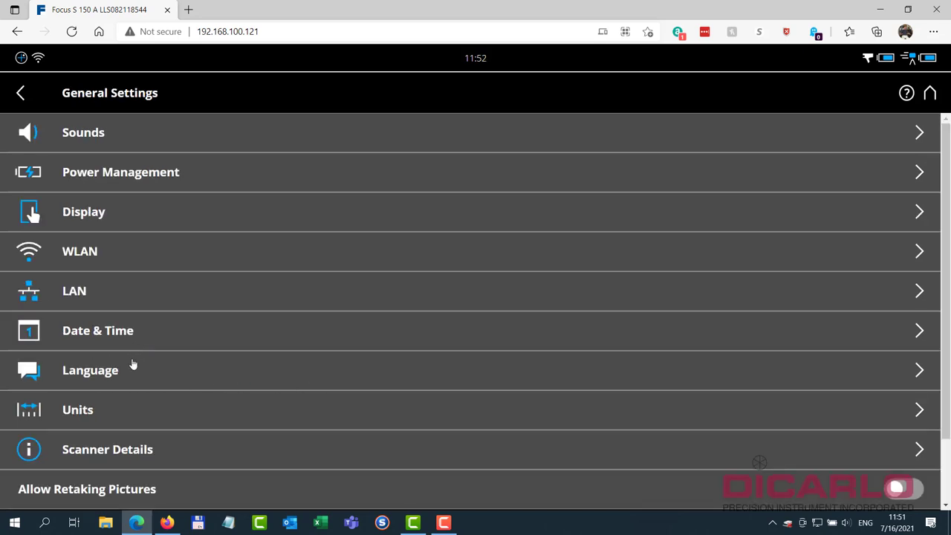
{"action": "left_click", "coordinate": [131, 454]}
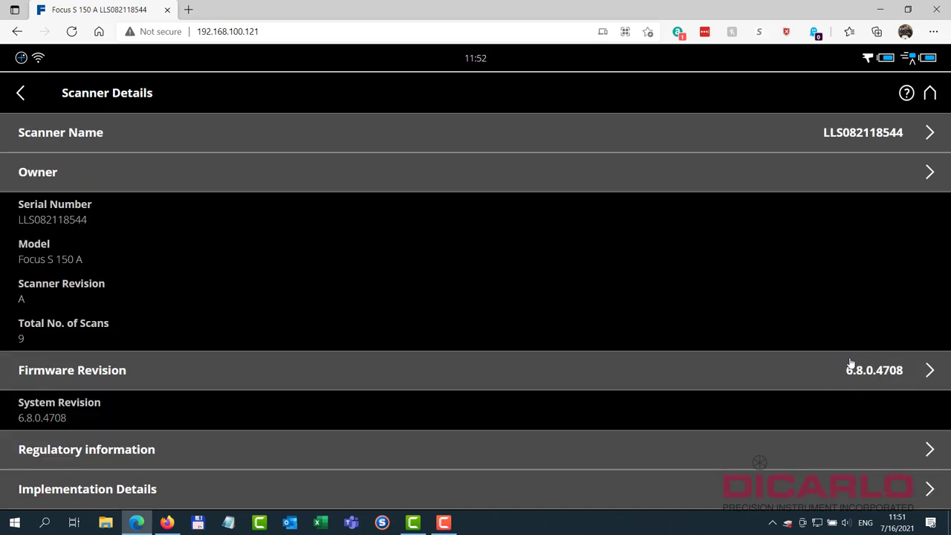
{"action": "left_click", "coordinate": [21, 93]}
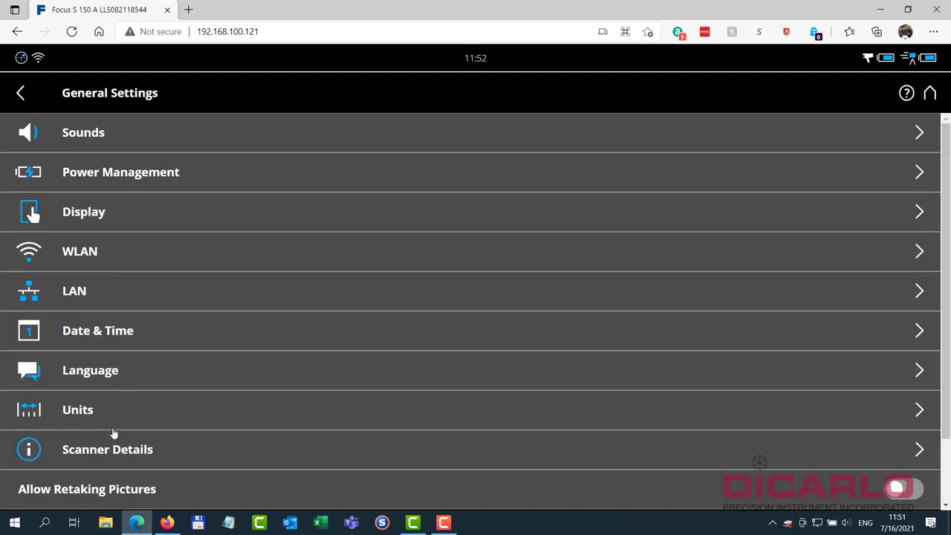
{"action": "left_click", "coordinate": [21, 93]}
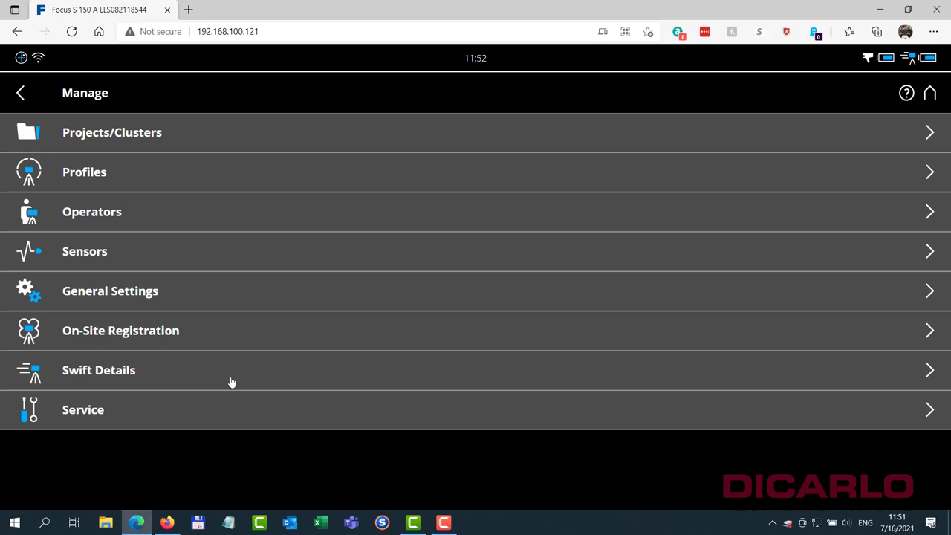
In Swift Details, keep the mobile scan resolution at 1/8, 2x
{"action": "left_click", "coordinate": [174, 374]}
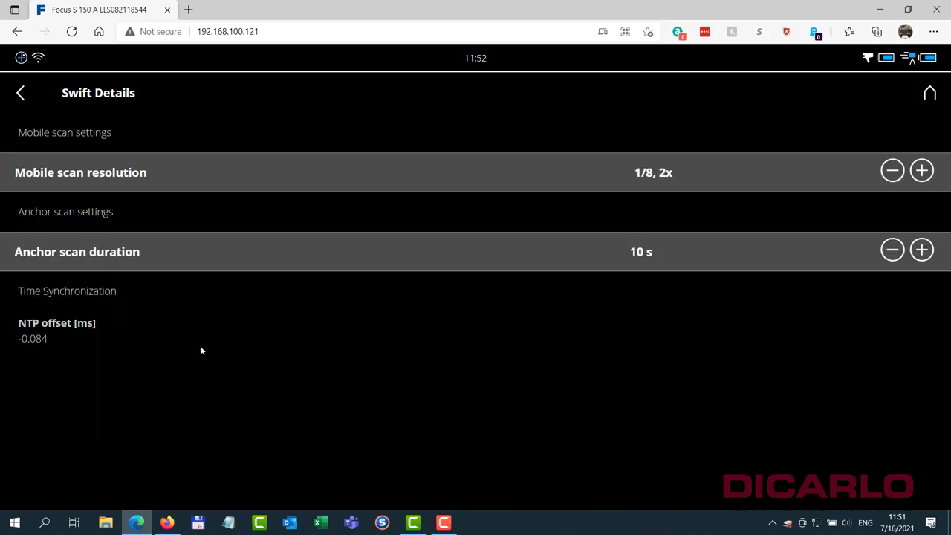
{"action": "left_click", "coordinate": [922, 172]}
{"action": "left_click", "coordinate": [891, 173]}
{"action": "left_click", "coordinate": [892, 173]}
{"action": "left_click", "coordinate": [921, 171]}
{"action": "left_click", "coordinate": [921, 172]}
{"action": "left_click", "coordinate": [894, 172]}
Set the anchor scan duration to 10 s and go back to Manage
{"action": "left_click", "coordinate": [892, 251]}
{"action": "left_click", "coordinate": [892, 251]}
{"action": "left_click", "coordinate": [892, 251]}
{"action": "left_click", "coordinate": [892, 251]}
{"action": "left_click", "coordinate": [892, 251]}
{"action": "left_click", "coordinate": [921, 251]}
{"action": "left_click", "coordinate": [921, 251]}
{"action": "left_click", "coordinate": [921, 251]}
{"action": "left_click", "coordinate": [921, 251]}
{"action": "left_click", "coordinate": [921, 251]}
{"action": "left_click", "coordinate": [921, 251]}
{"action": "left_click", "coordinate": [921, 252]}
{"action": "left_click", "coordinate": [921, 251]}
{"action": "left_click", "coordinate": [921, 251]}
{"action": "left_click", "coordinate": [921, 251]}
{"action": "left_click", "coordinate": [892, 251]}
{"action": "left_click", "coordinate": [892, 251]}
{"action": "left_click", "coordinate": [892, 251]}
{"action": "left_click", "coordinate": [892, 251]}
{"action": "left_click", "coordinate": [892, 252]}
{"action": "left_click", "coordinate": [21, 93]}
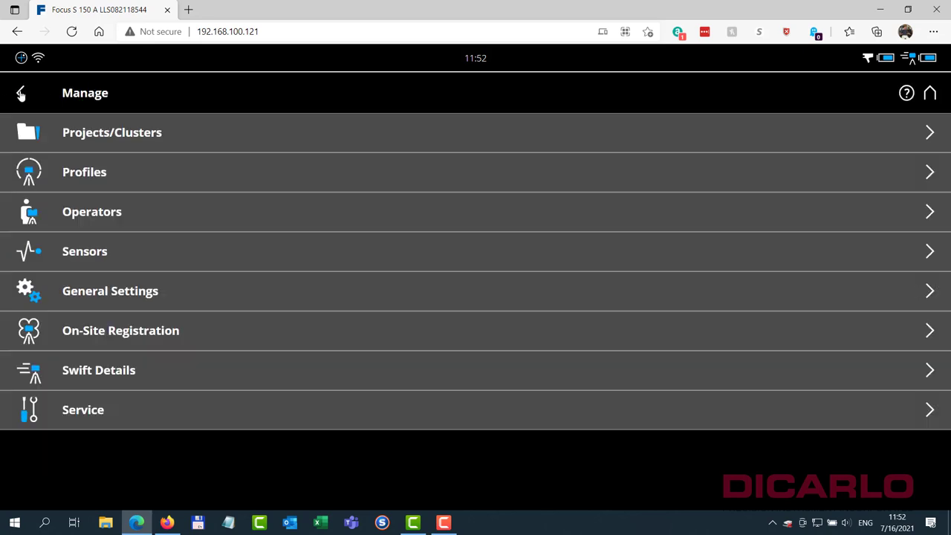
Duplicate the NewSwift project and rename the copy to NewSwift2
{"action": "left_click", "coordinate": [148, 135]}
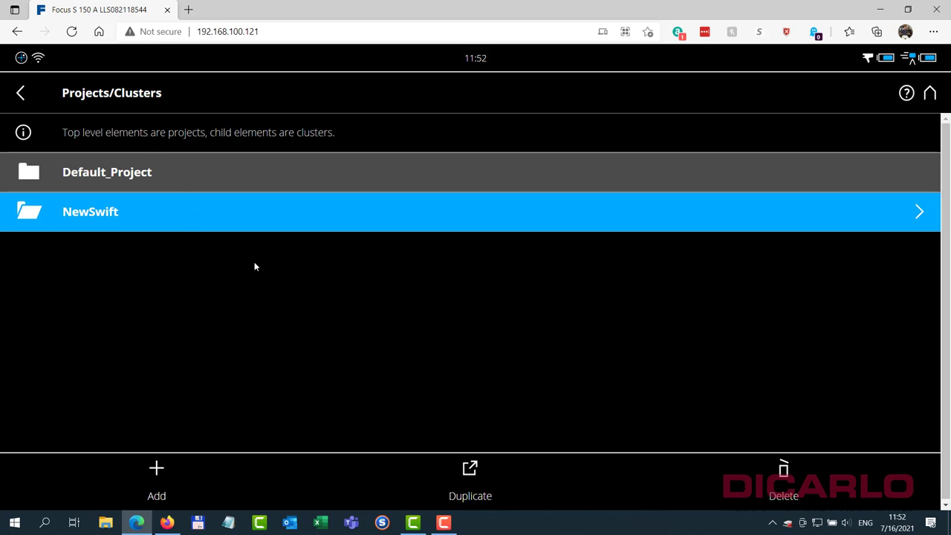
{"action": "left_click", "coordinate": [472, 482]}
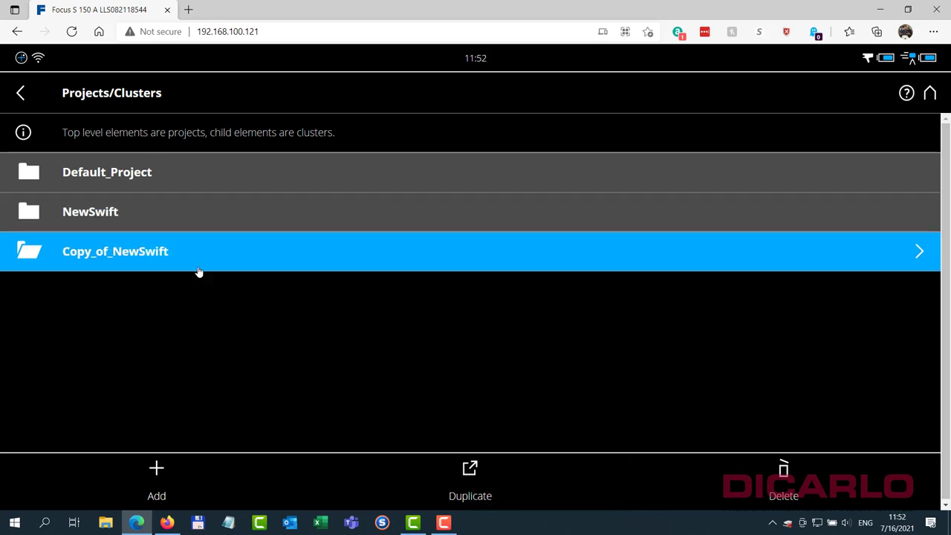
{"action": "left_click", "coordinate": [112, 253]}
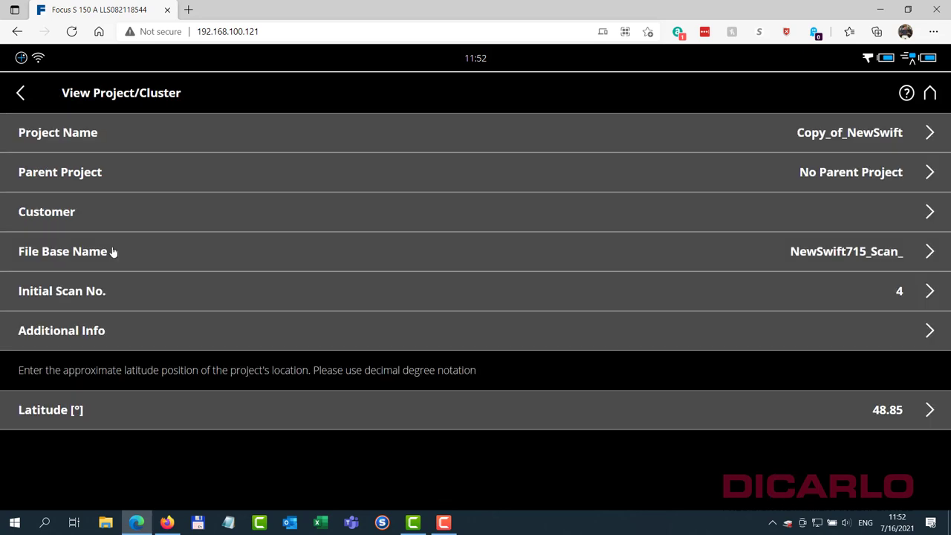
{"action": "left_click", "coordinate": [813, 133]}
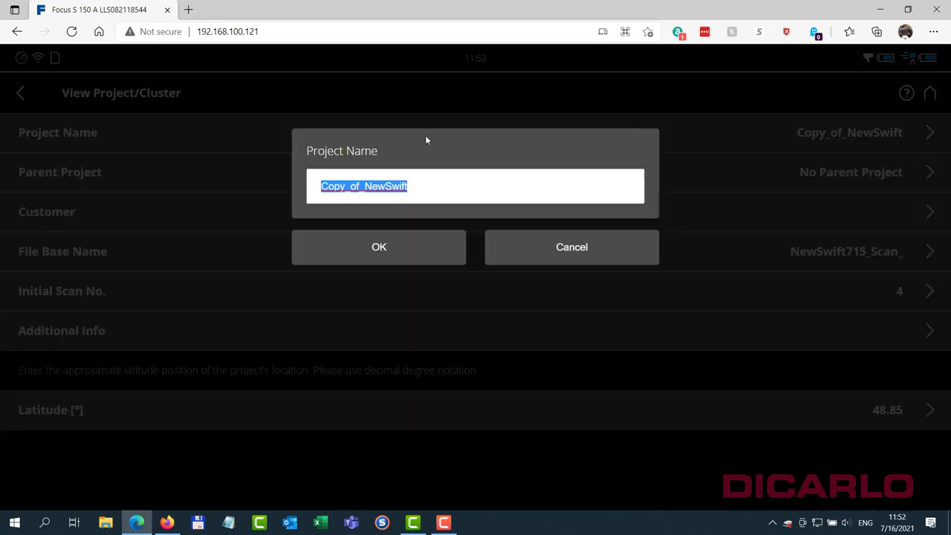
{"action": "left_click", "coordinate": [364, 186]}
{"action": "key", "text": "BackSpace"}
{"action": "key", "text": "BackSpace"}
{"action": "key", "text": "BackSpace"}
{"action": "key", "text": "BackSpace"}
{"action": "key", "text": "BackSpace"}
{"action": "key", "text": "BackSpace"}
{"action": "key", "text": "BackSpace"}
{"action": "key", "text": "BackSpace"}
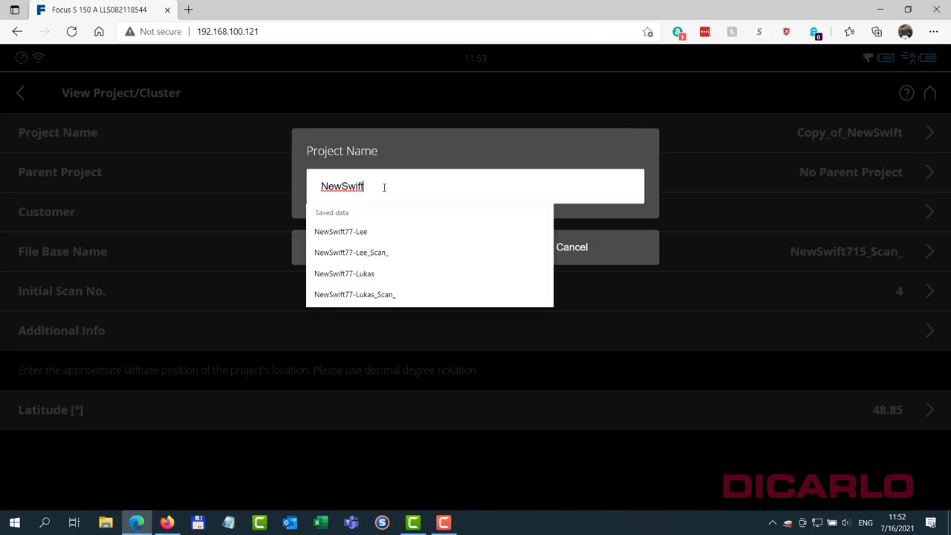
{"action": "type", "text": "2"}
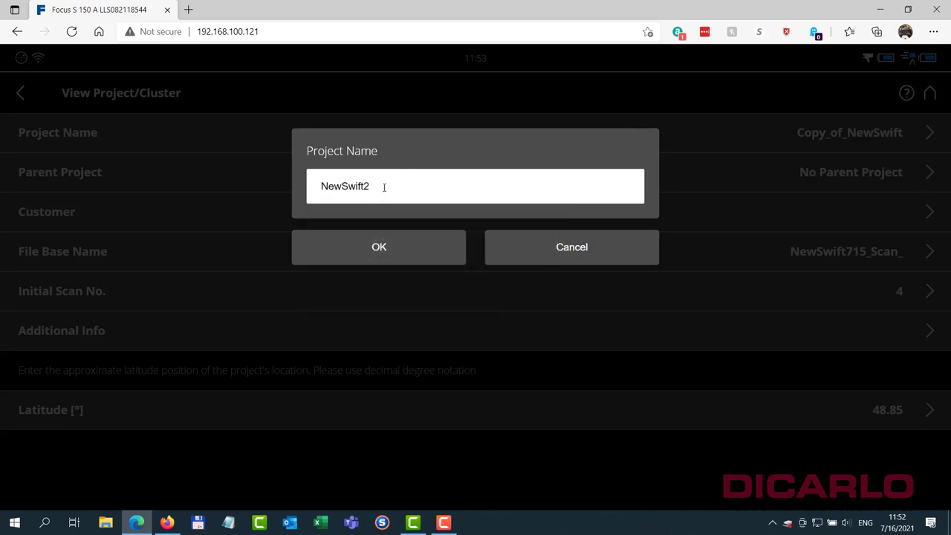
{"action": "left_click", "coordinate": [379, 246]}
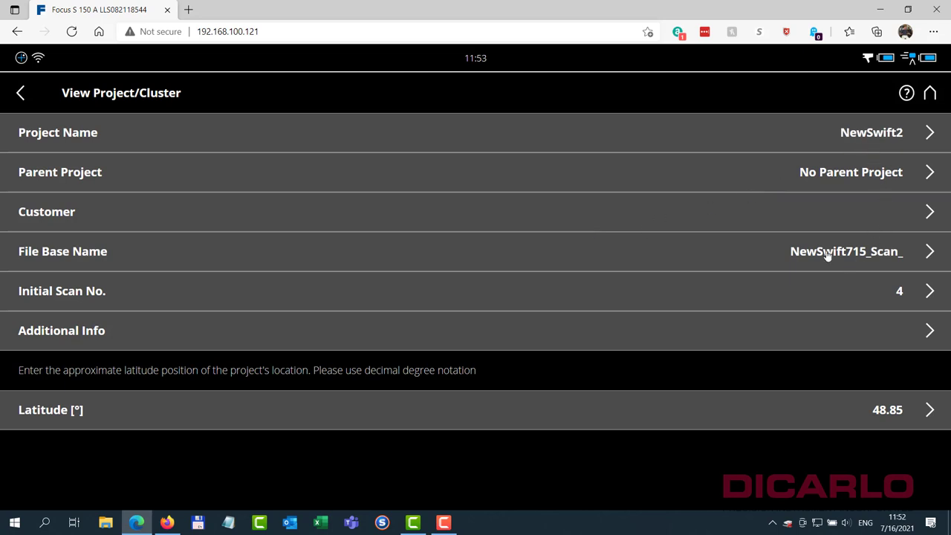
Set the file base name to NewSwift2_Scan_ and the initial scan number to 1
{"action": "left_click", "coordinate": [827, 255]}
{"action": "left_click", "coordinate": [364, 186]}
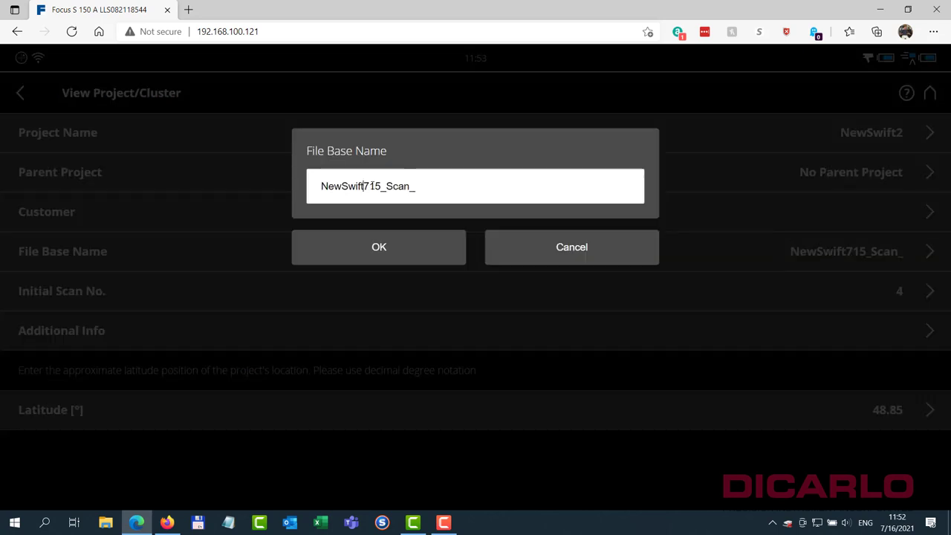
{"action": "key", "text": "Delete"}
{"action": "key", "text": "Delete"}
{"action": "key", "text": "Delete"}
{"action": "type", "text": "2"}
{"action": "left_click", "coordinate": [403, 252]}
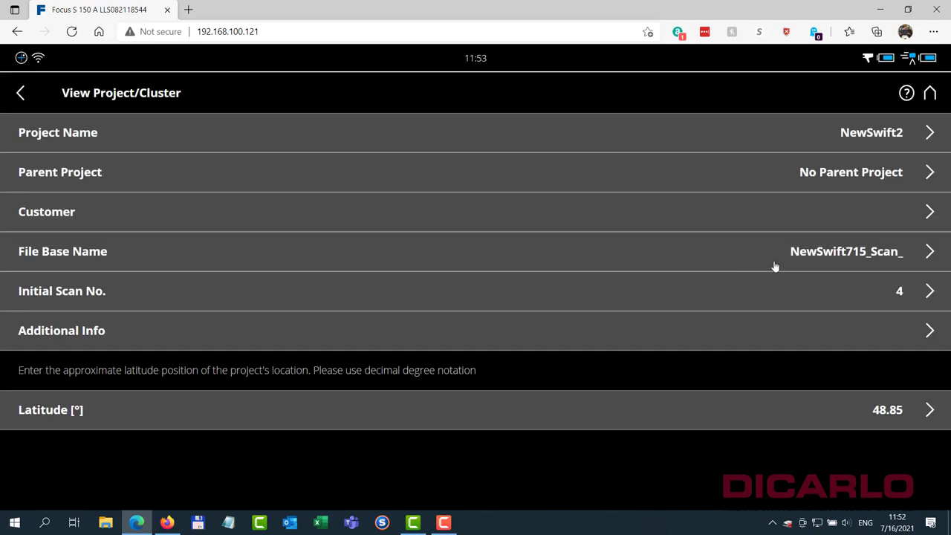
{"action": "left_click", "coordinate": [866, 295]}
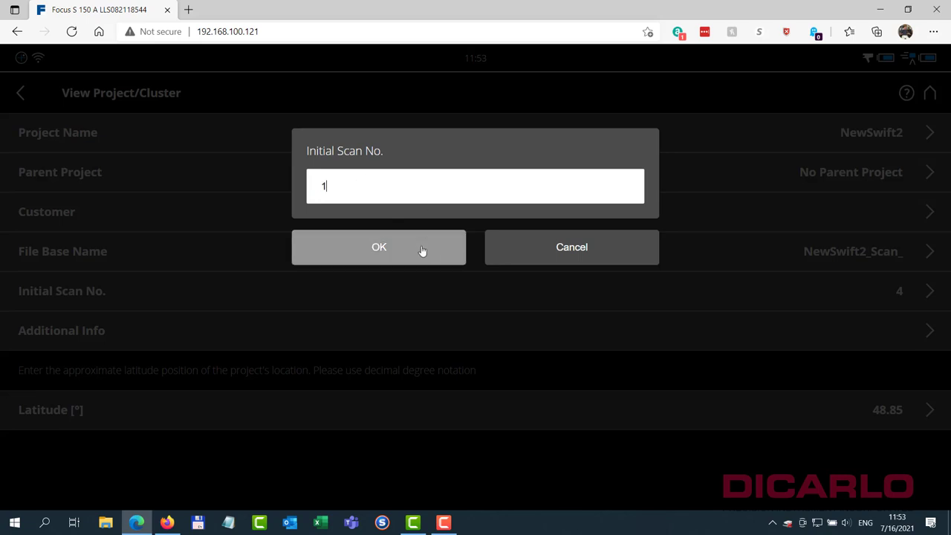
{"action": "left_click", "coordinate": [411, 249]}
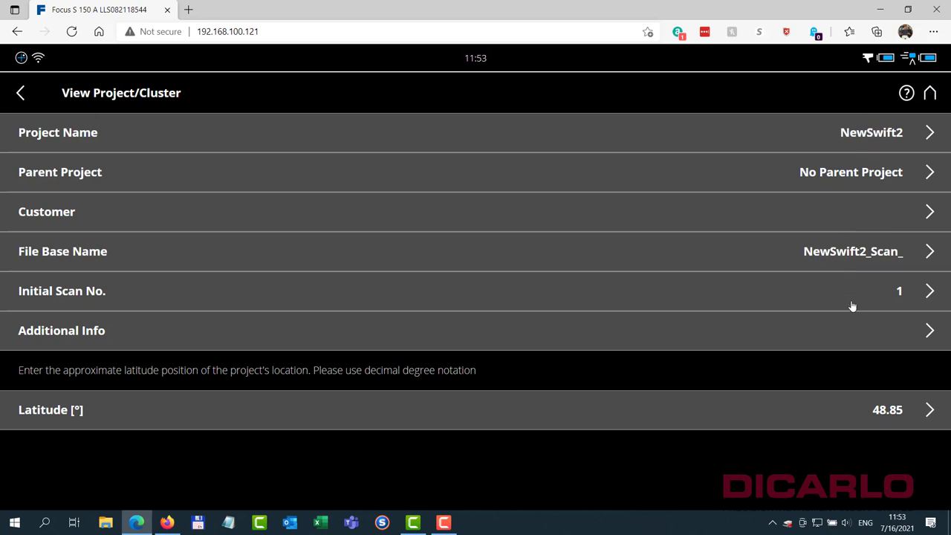
Select the Indoor ...10m profile for the stationary scan parameters
{"action": "left_click", "coordinate": [930, 93]}
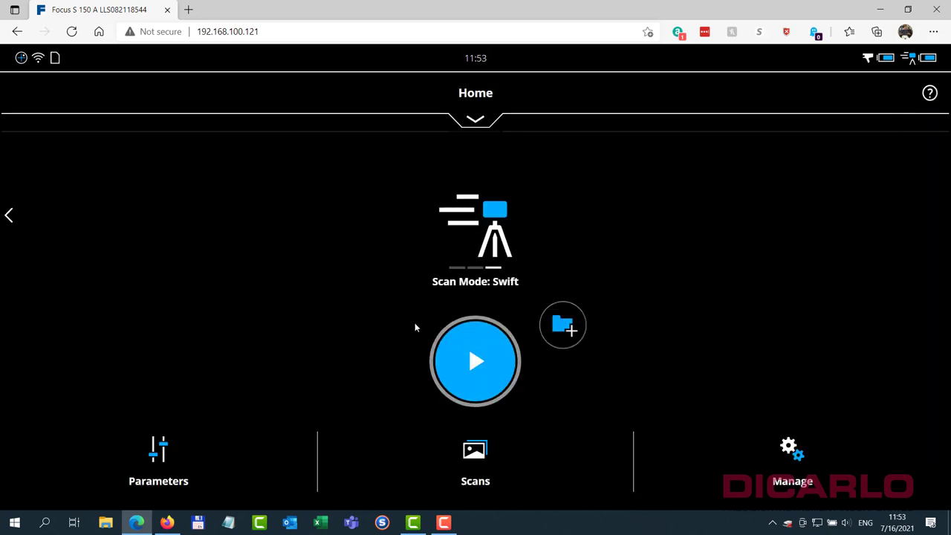
{"action": "left_click", "coordinate": [154, 464]}
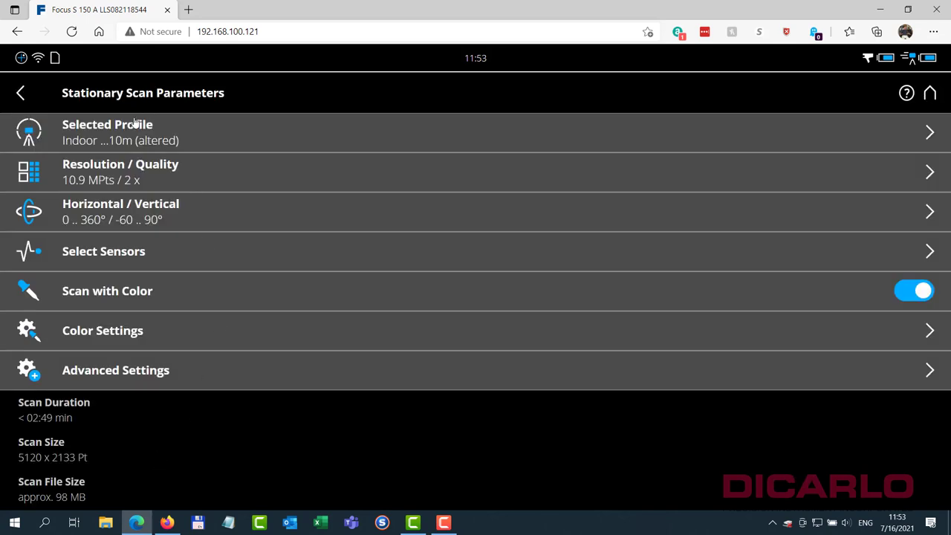
{"action": "left_click", "coordinate": [165, 139]}
{"action": "left_click", "coordinate": [128, 180]}
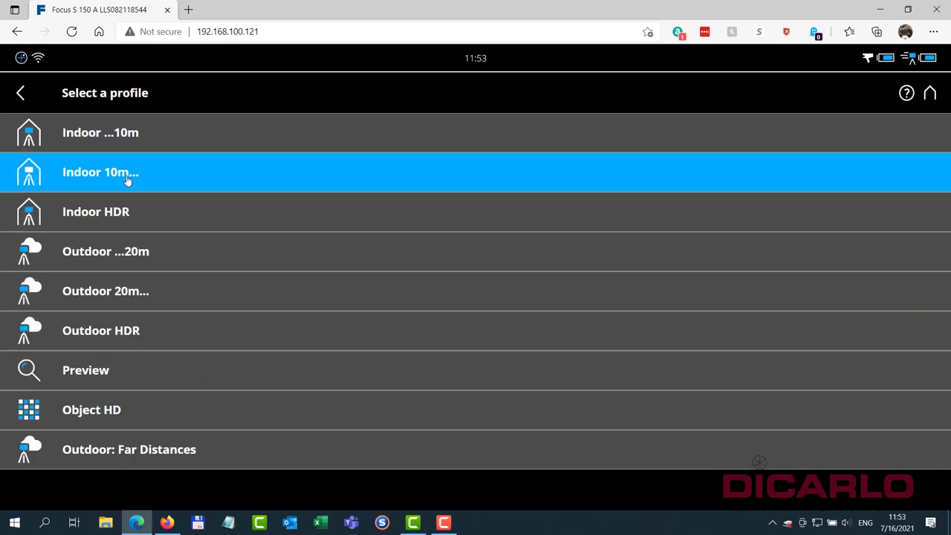
{"action": "left_click", "coordinate": [133, 136]}
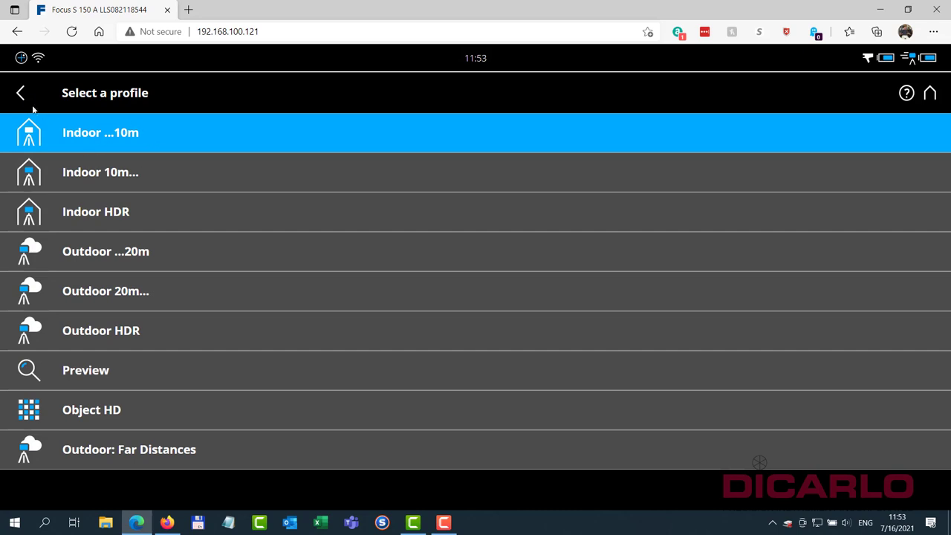
{"action": "left_click", "coordinate": [21, 92]}
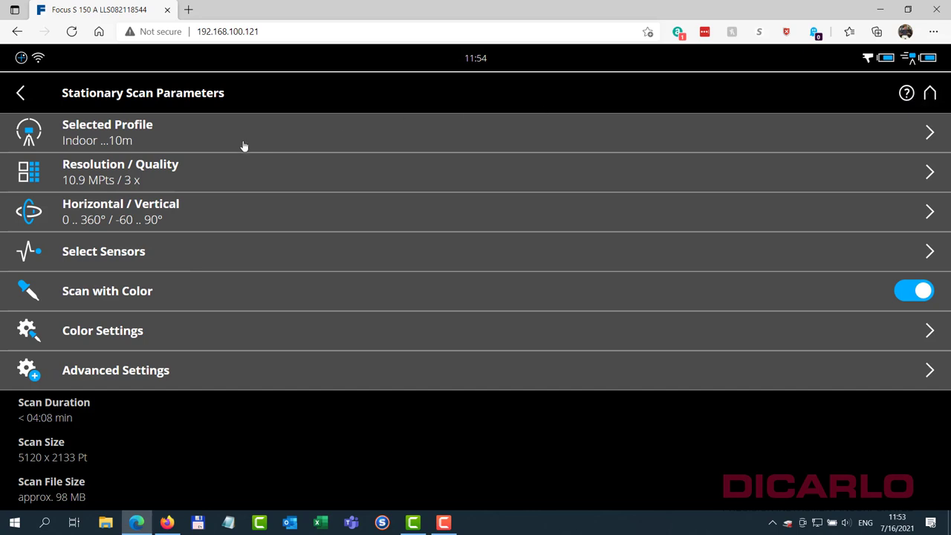
Review Swift Details (1/8, 2x and 10 s) and return to Home
{"action": "left_click", "coordinate": [929, 95]}
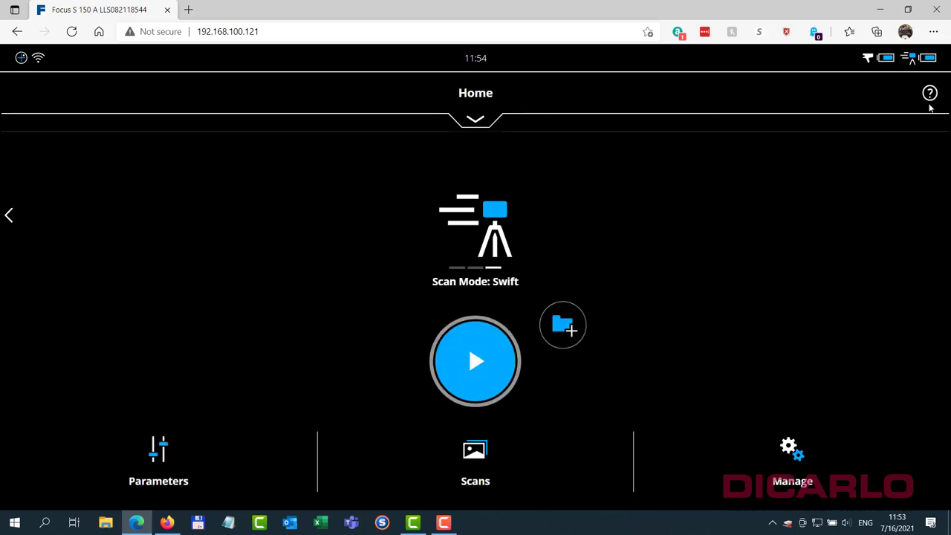
{"action": "left_click", "coordinate": [790, 470]}
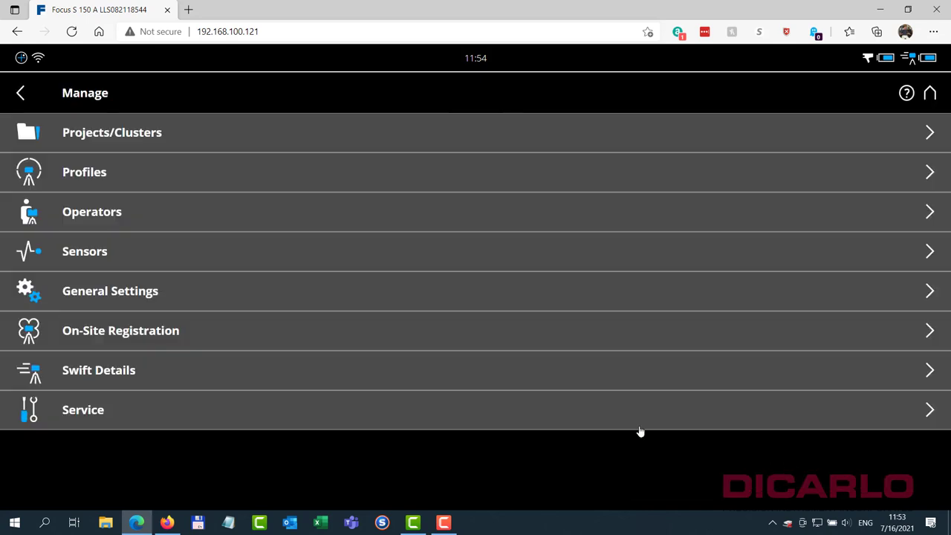
{"action": "left_click", "coordinate": [141, 370]}
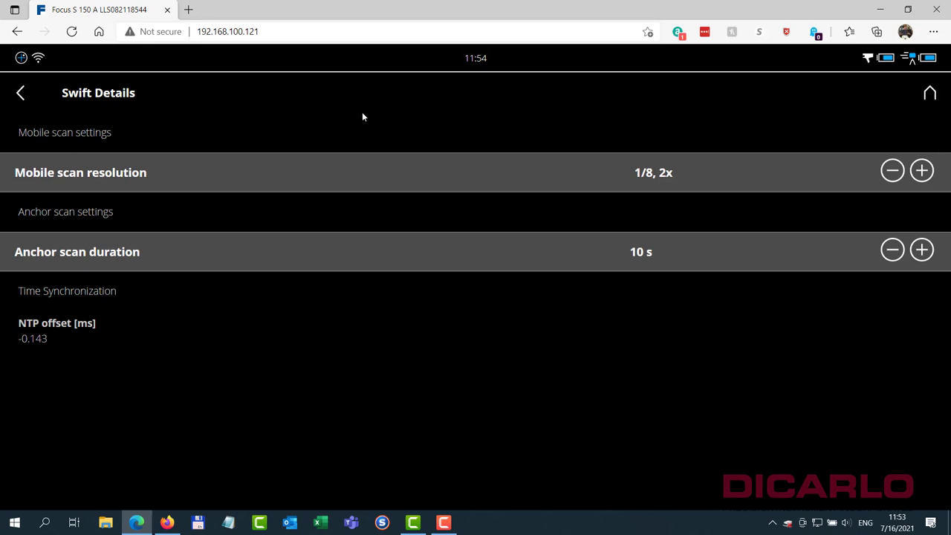
{"action": "left_click", "coordinate": [20, 94]}
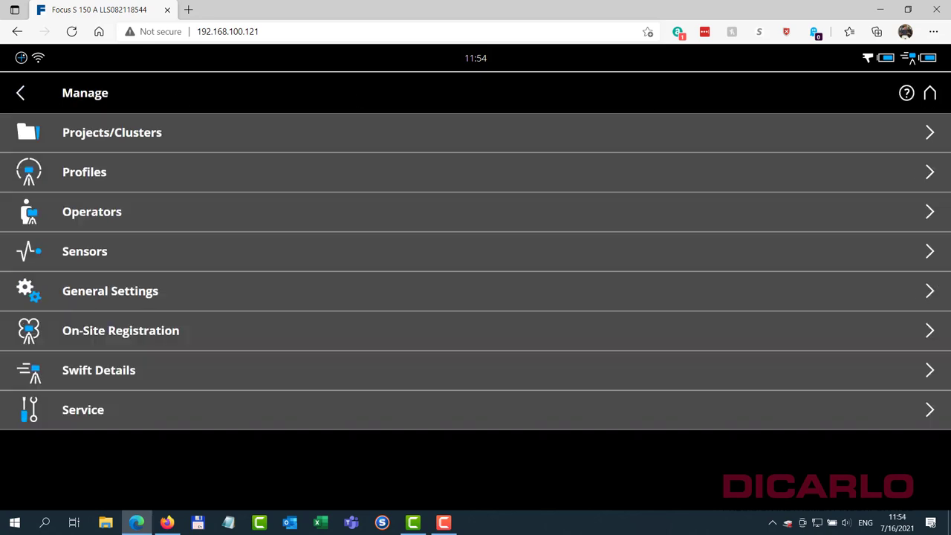
{"action": "left_click", "coordinate": [931, 93]}
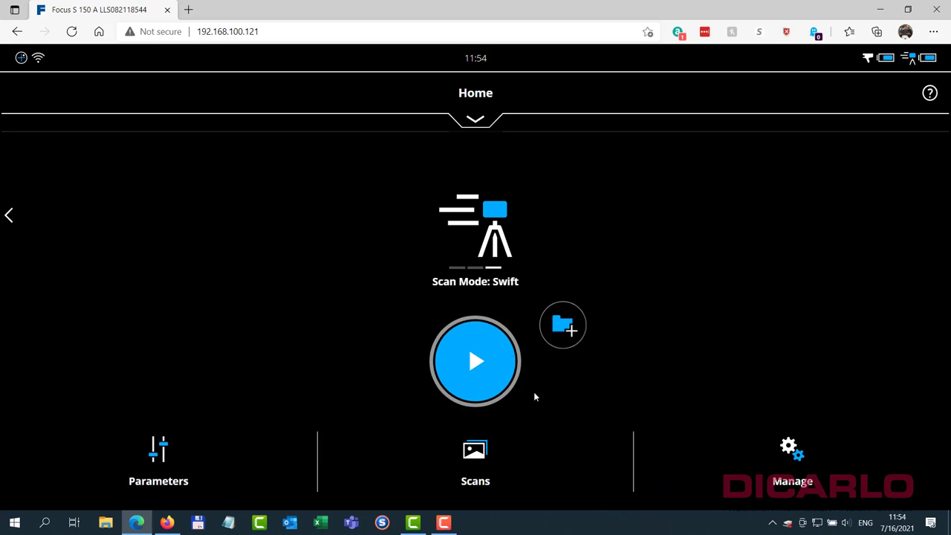
Start the Swift scan from the Home screen's blue play button
{"action": "left_click", "coordinate": [476, 363]}
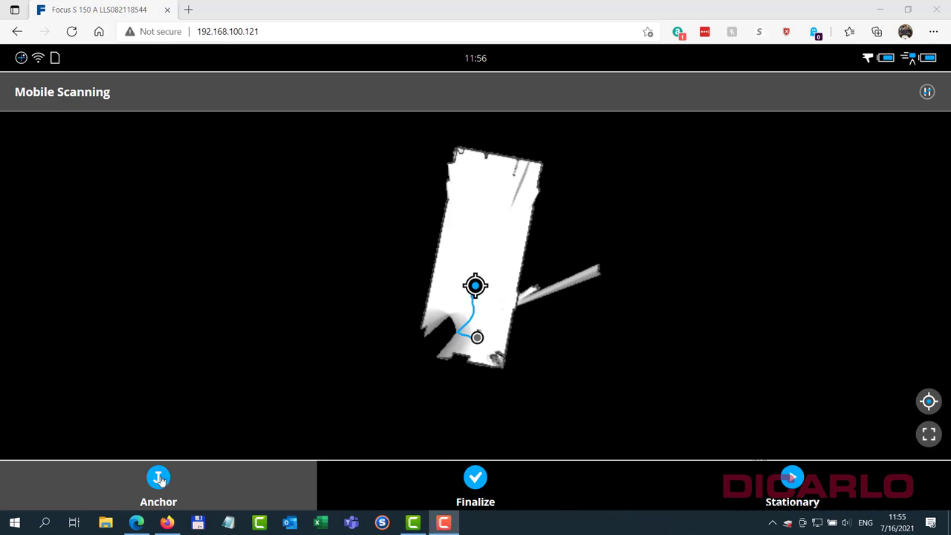
Record an anchor scan at each successive stop along the walked route
{"action": "left_click", "coordinate": [159, 479]}
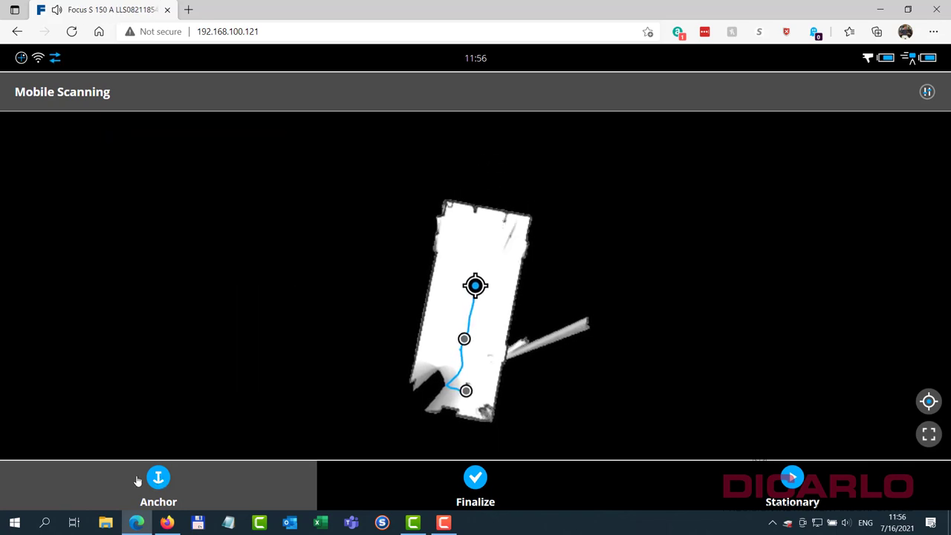
{"action": "left_click", "coordinate": [183, 477]}
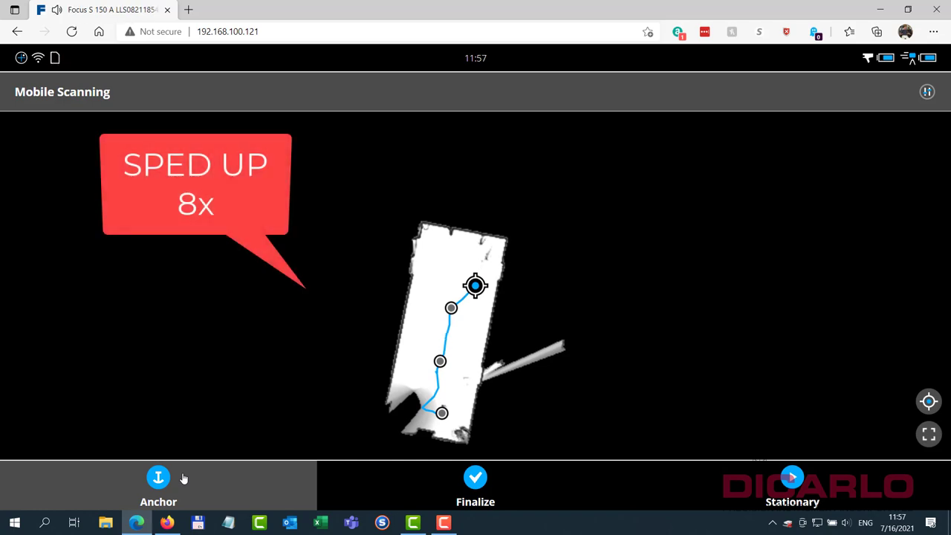
{"action": "left_click", "coordinate": [184, 478]}
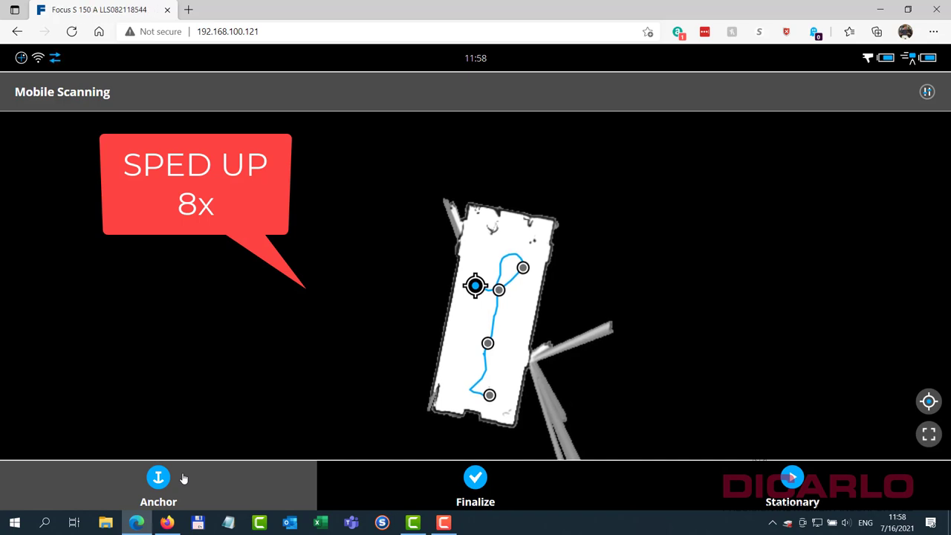
{"action": "left_click", "coordinate": [170, 468]}
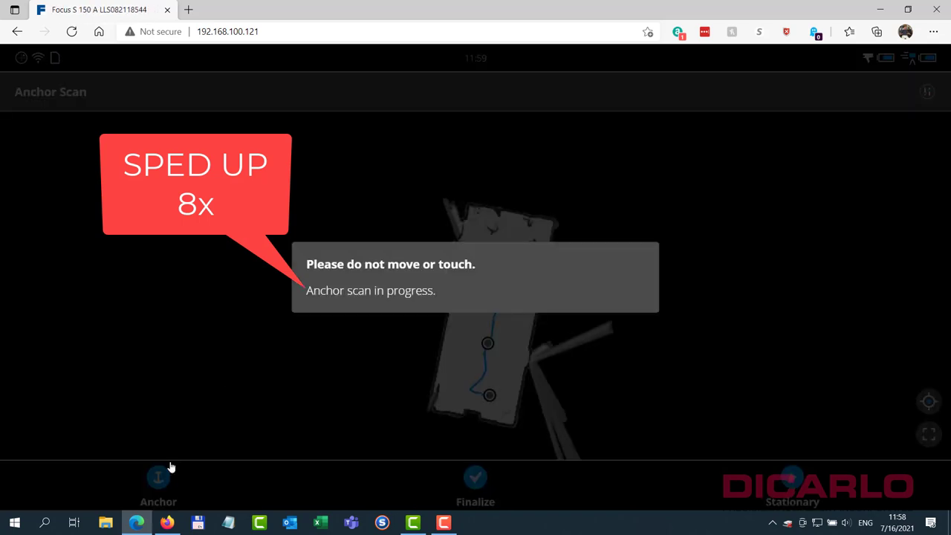
{"action": "left_click", "coordinate": [170, 468]}
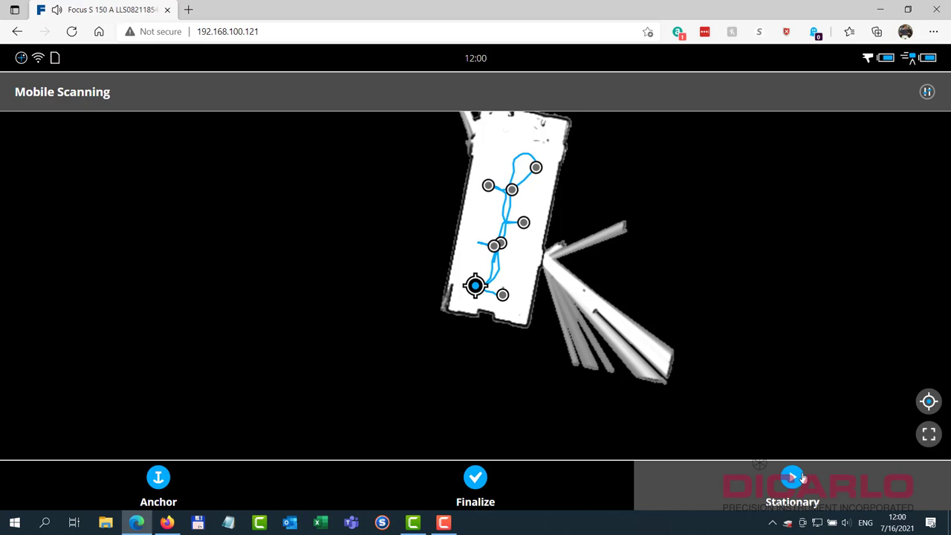
Take a stationary scan at the current spot within the Swift scan
{"action": "left_click", "coordinate": [795, 478]}
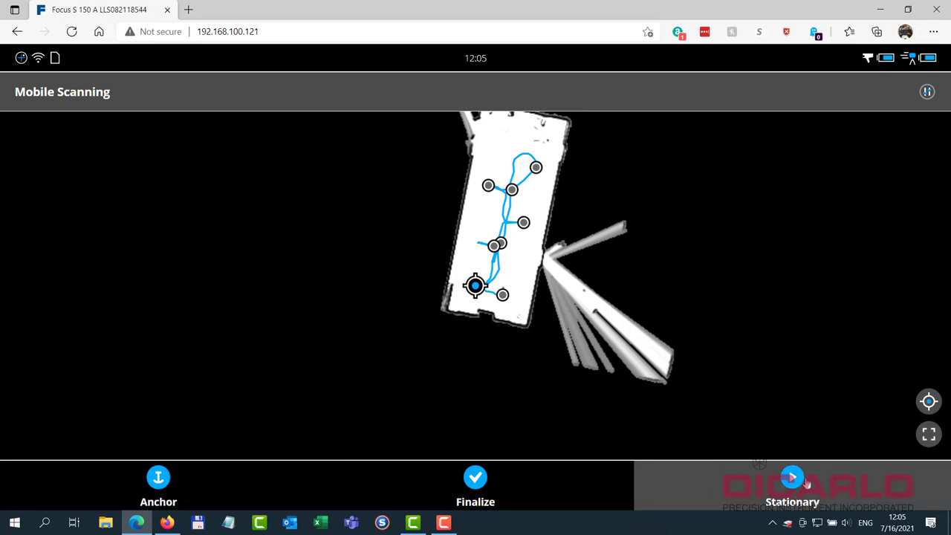
Finalize and save the Swift scan as NewSwift2_Scan_001
{"action": "left_click", "coordinate": [476, 481]}
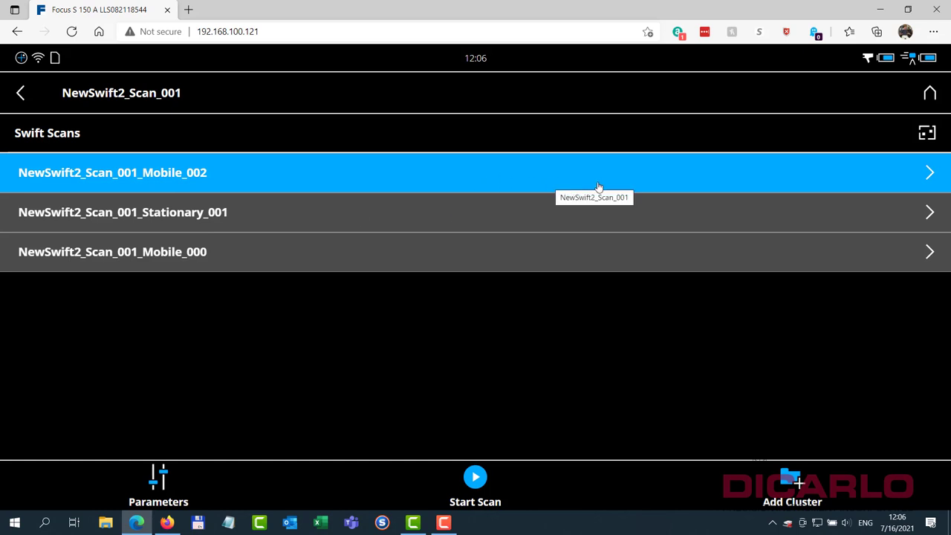
From the home screen's expanded info panel, use the power icon to confirm Shut Down Scanner
{"action": "left_click", "coordinate": [930, 93]}
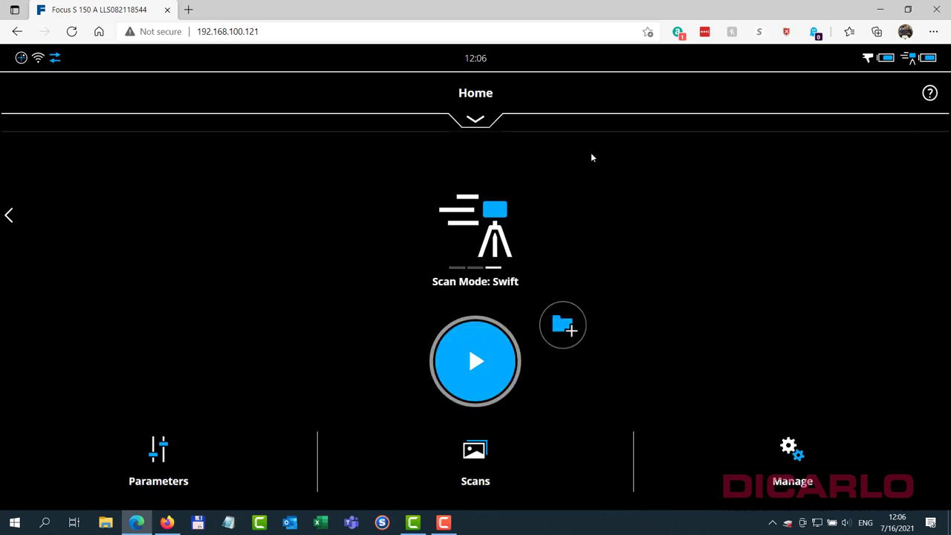
{"action": "left_click", "coordinate": [476, 121]}
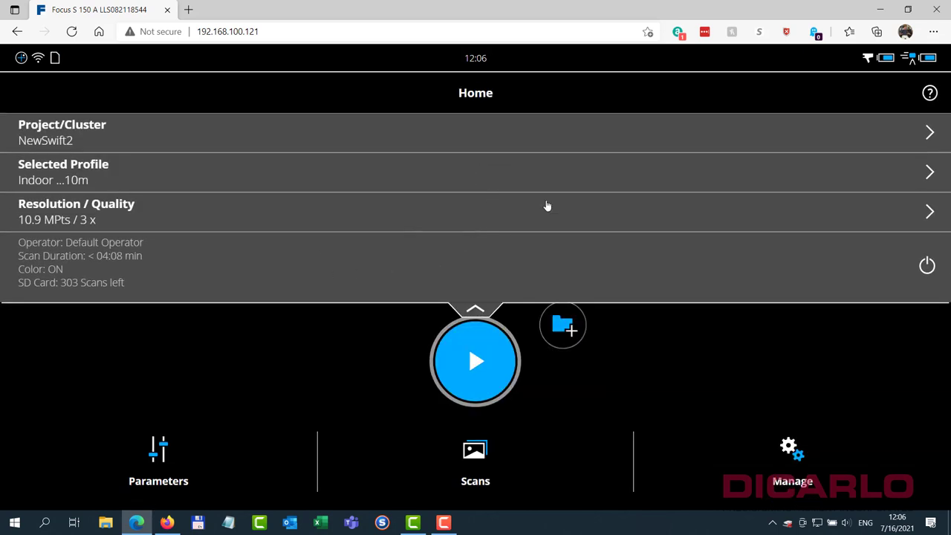
{"action": "left_click", "coordinate": [926, 266]}
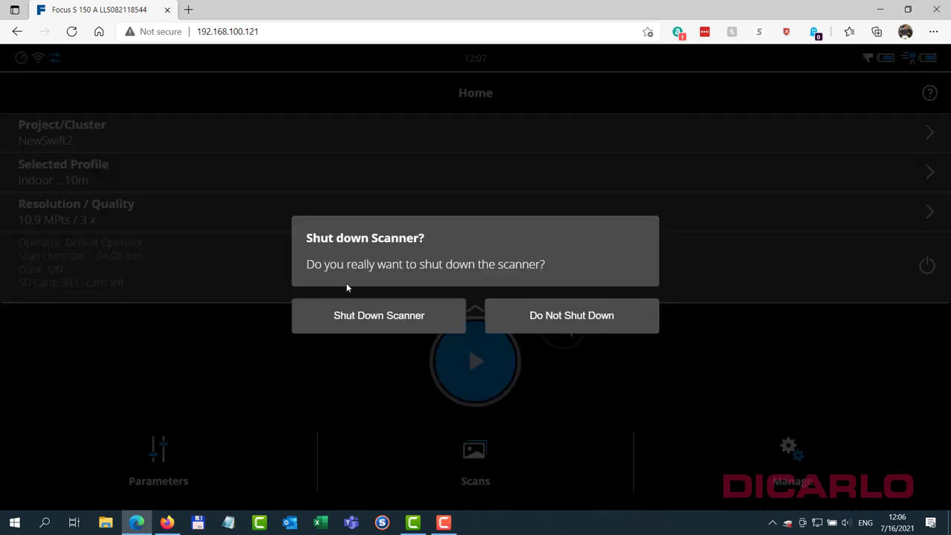
{"action": "left_click", "coordinate": [388, 318]}
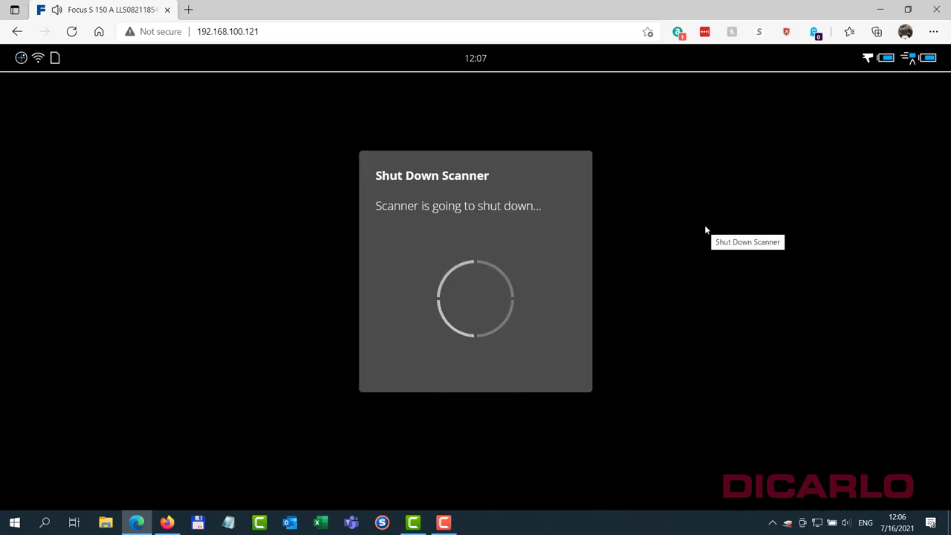